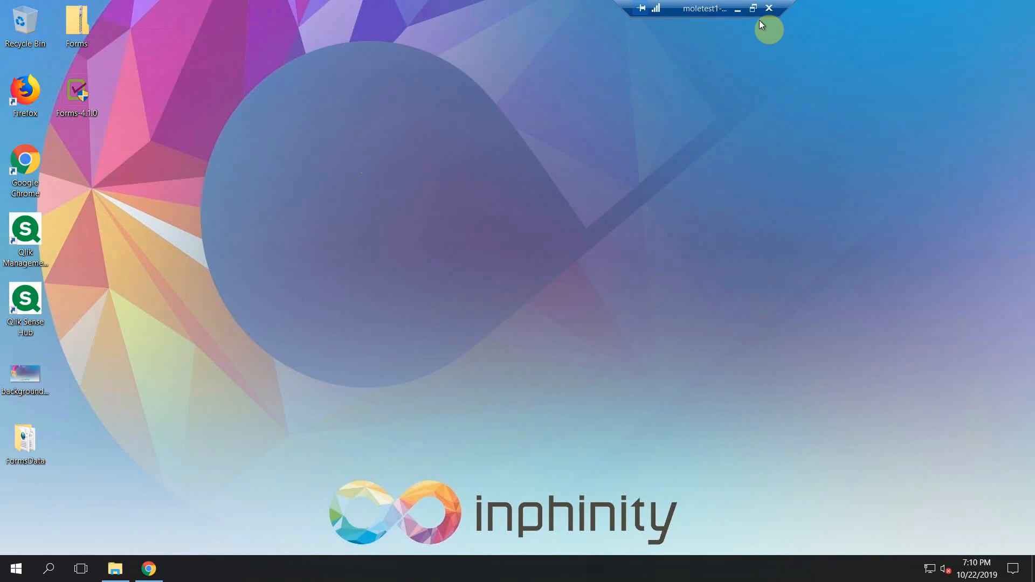
- Switch to the remote desktop and allow the Forms-4.1.0.exe installer to make changes to the device
{"action": "left_click", "coordinate": [738, 9]}
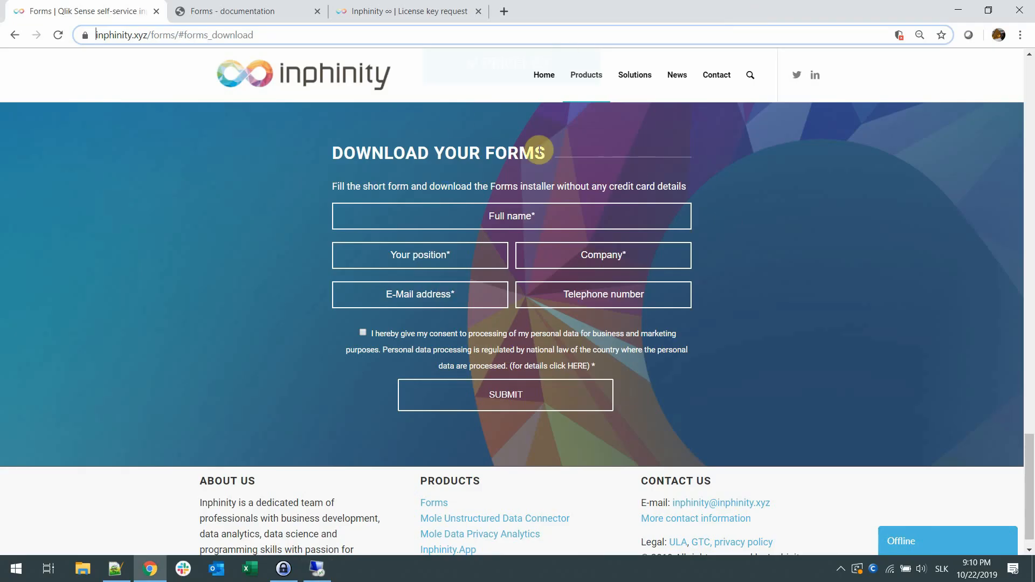
{"action": "left_click", "coordinate": [317, 569]}
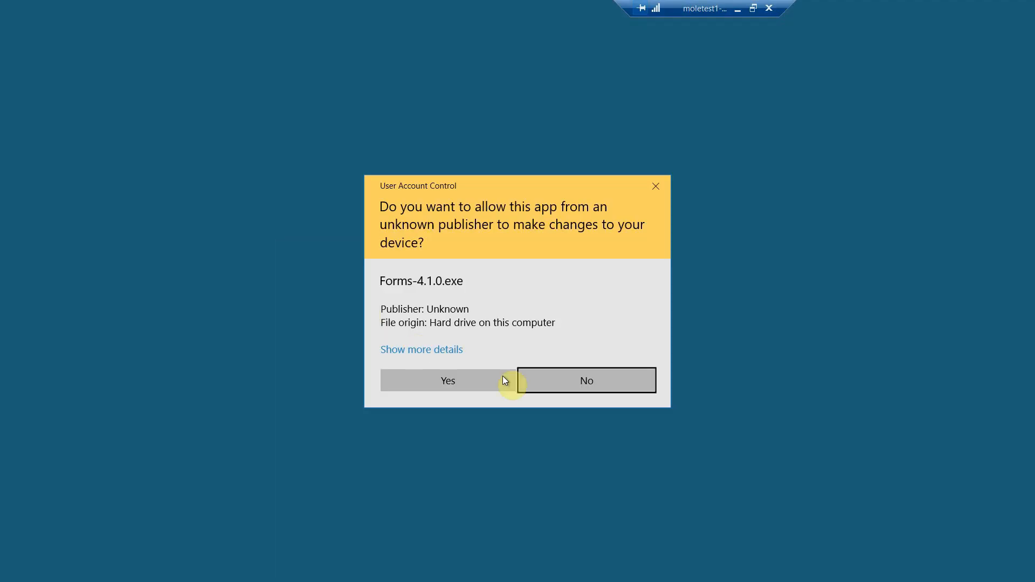
{"action": "left_click", "coordinate": [483, 382]}
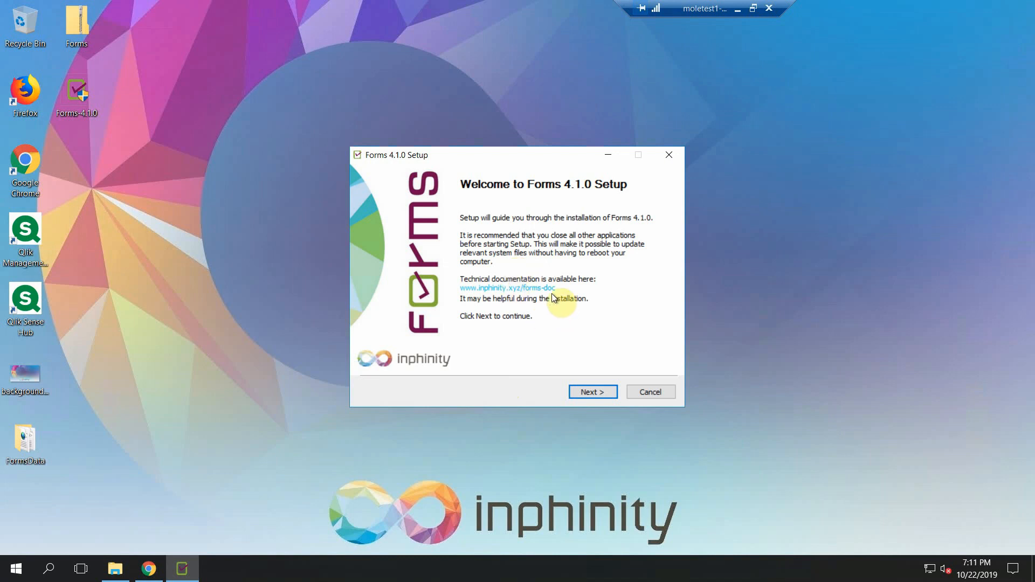
- Look at the Forms v4.1.0 online documentation in the local browser and return to the remote setup wizard
{"action": "left_click", "coordinate": [737, 8]}
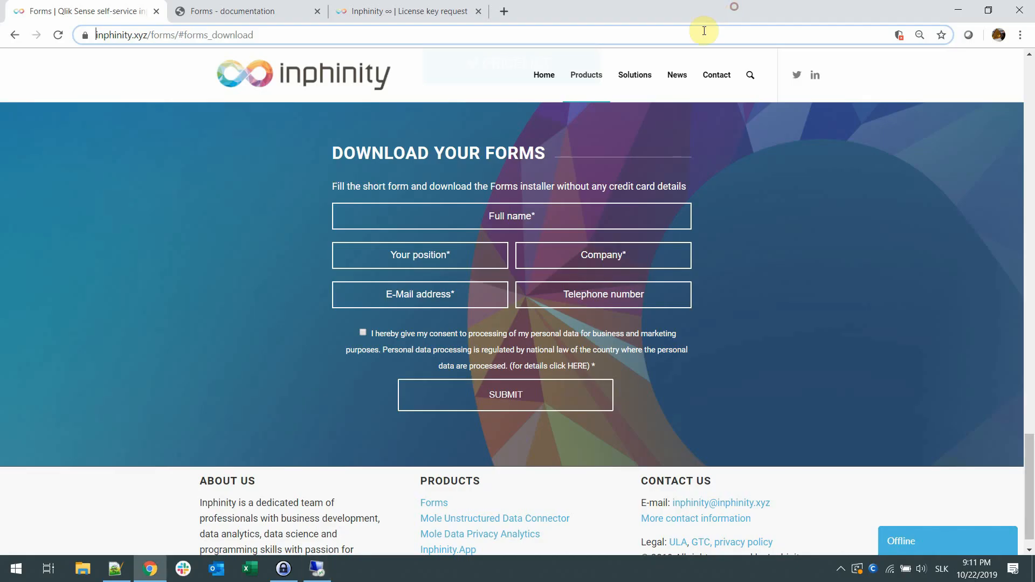
{"action": "left_click", "coordinate": [267, 6]}
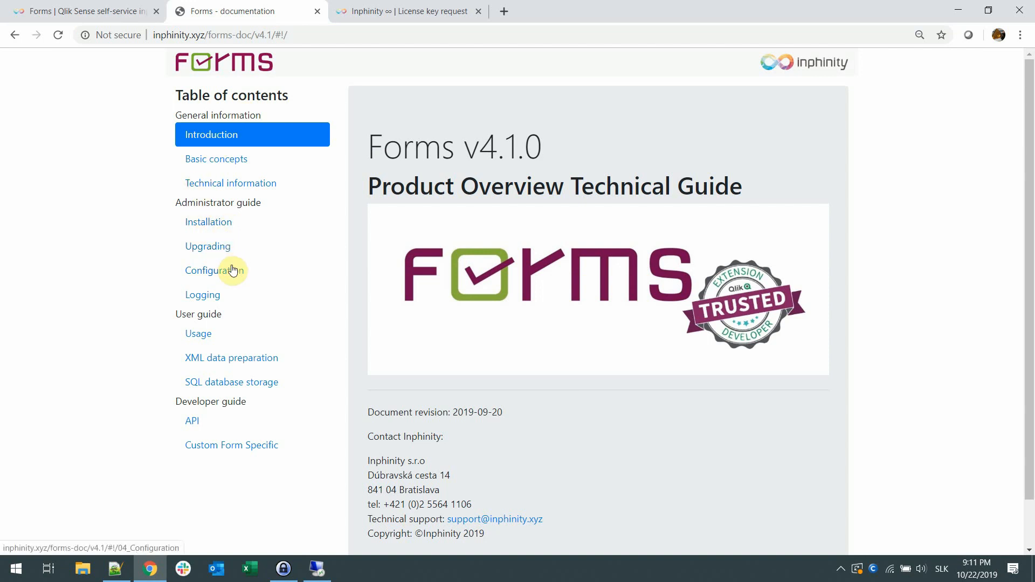
{"action": "left_click", "coordinate": [317, 569]}
- Accept the Forms license agreement, keeping the install folder C:\Program Files\Forms\ and the data folder C:\FormsData\
{"action": "left_click", "coordinate": [589, 392]}
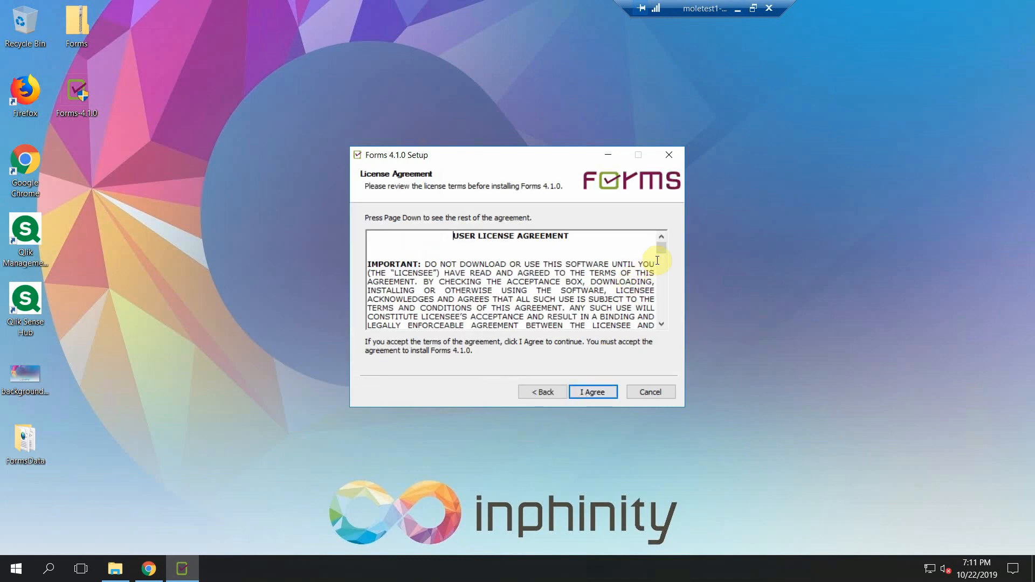
{"action": "left_click_drag", "start_coordinate": [658, 251], "coordinate": [665, 325]}
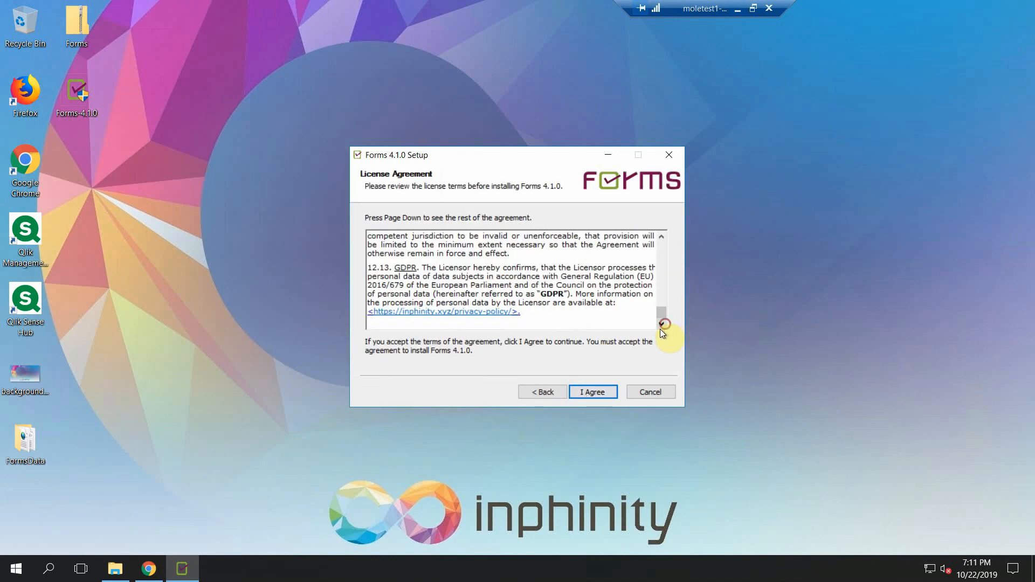
{"action": "left_click", "coordinate": [600, 393]}
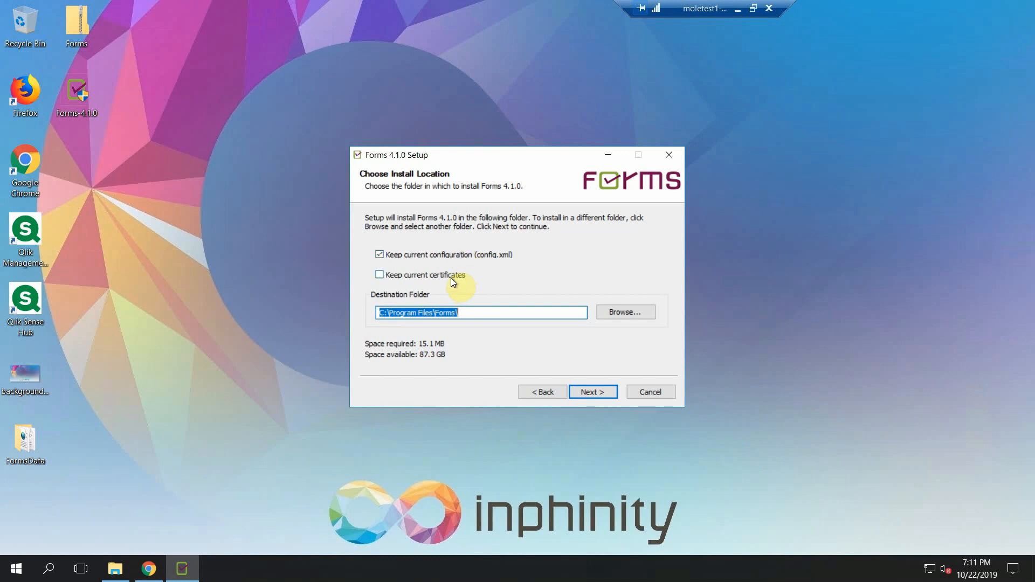
{"action": "left_click", "coordinate": [583, 394]}
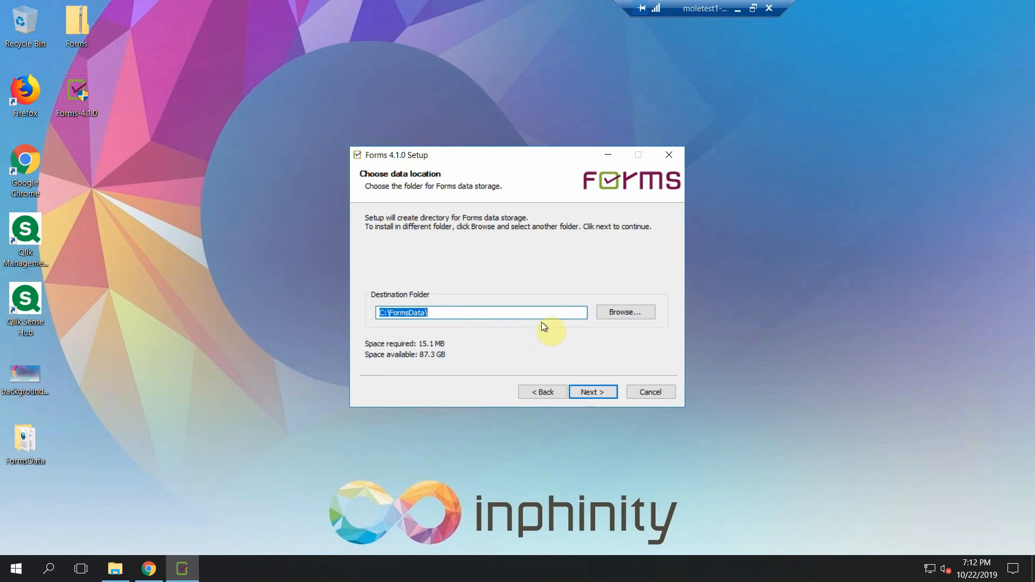
{"action": "left_click", "coordinate": [606, 392]}
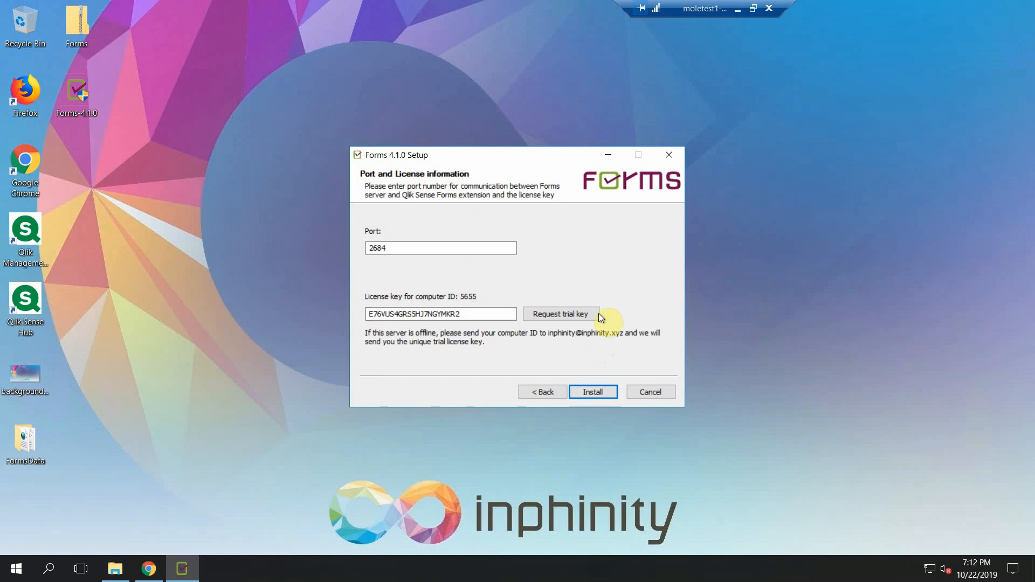
- View the Inphinity license request form in the local browser and return to the remote setup wizard
{"action": "left_click", "coordinate": [738, 9]}
{"action": "left_click", "coordinate": [487, 7]}
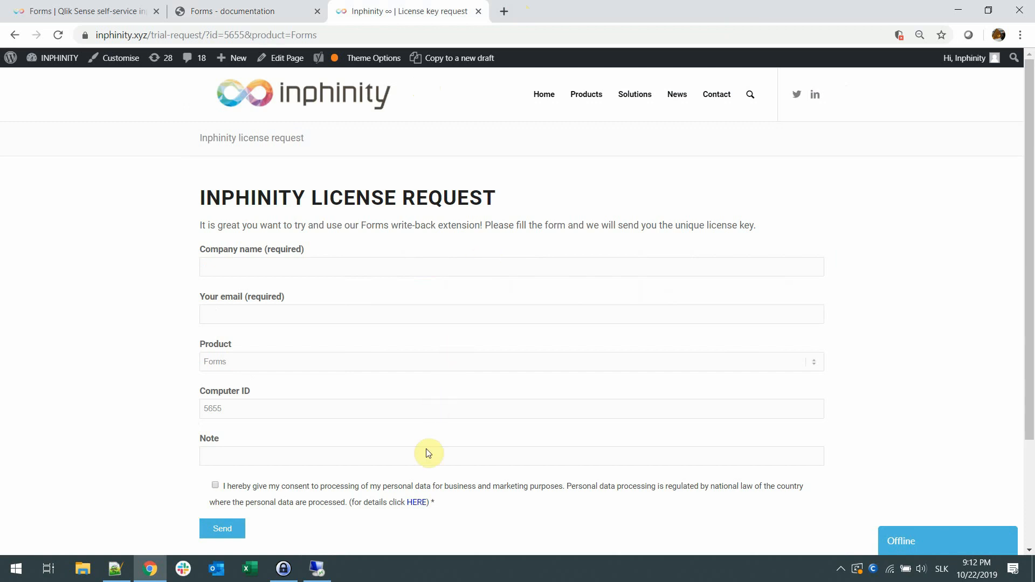
{"action": "left_click", "coordinate": [325, 578]}
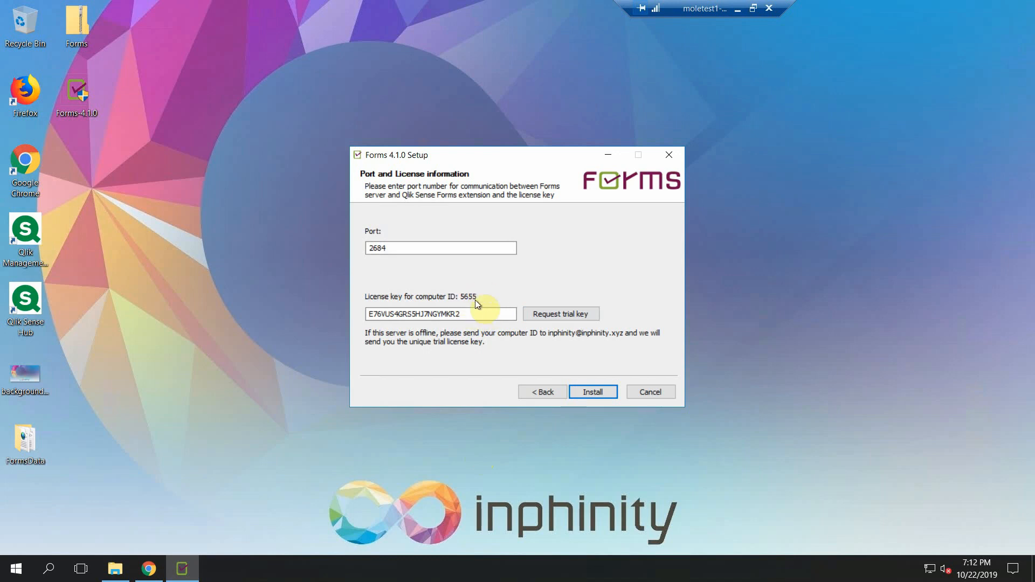
- Install Forms 4.1.0 with the prefilled port and license key, and finish the setup
{"action": "left_click", "coordinate": [582, 390]}
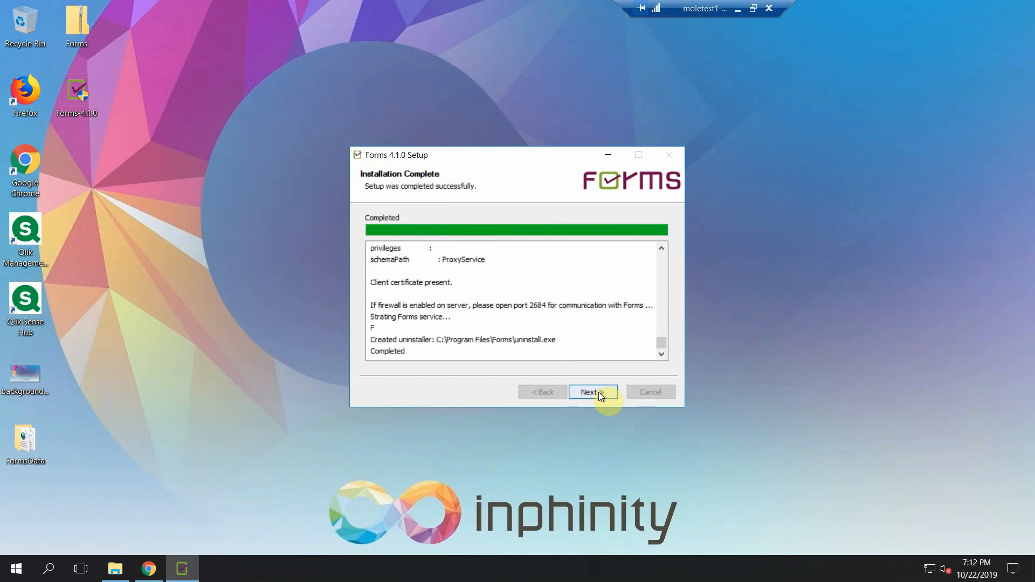
{"action": "left_click", "coordinate": [598, 392]}
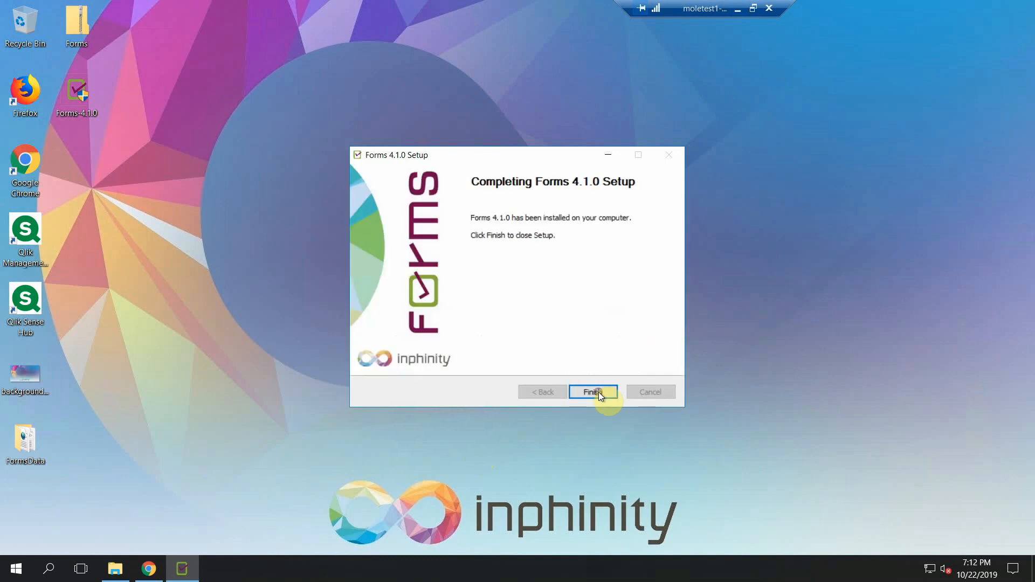
{"action": "left_click", "coordinate": [599, 393]}
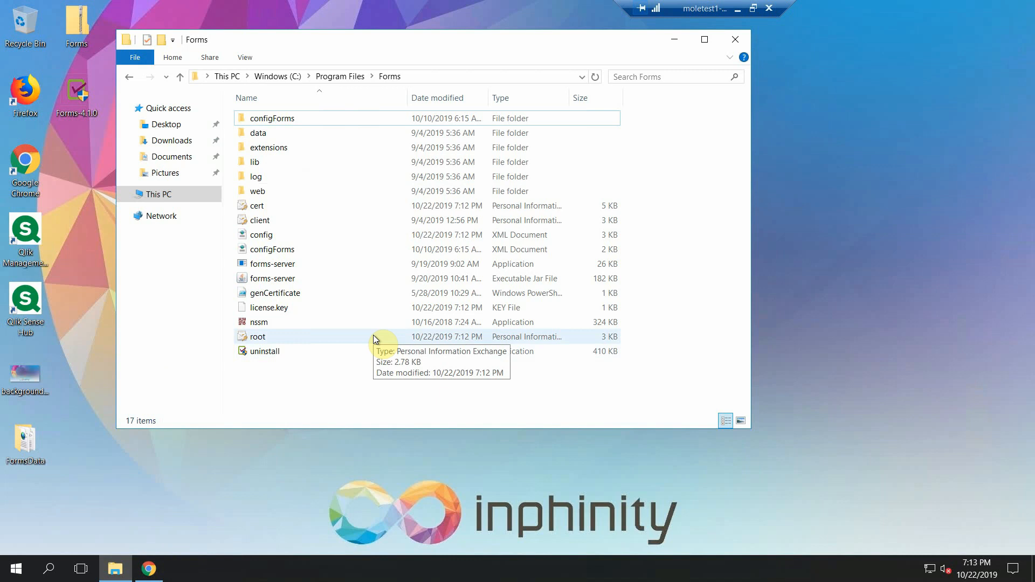
- Examine the Certificates section on the Configuration page of the Forms documentation in the local browser
{"action": "left_click", "coordinate": [738, 8]}
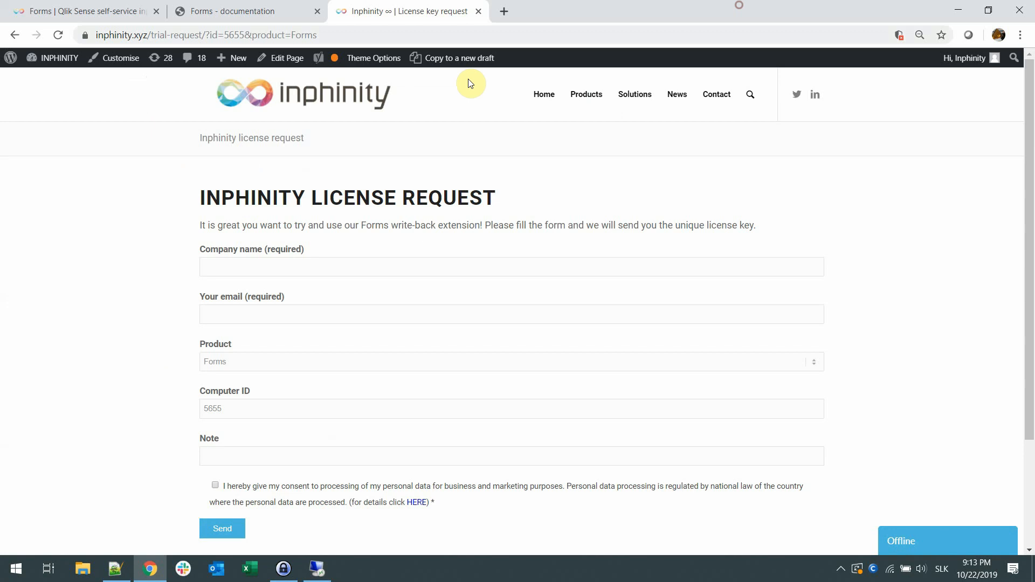
{"action": "left_click", "coordinate": [272, 18]}
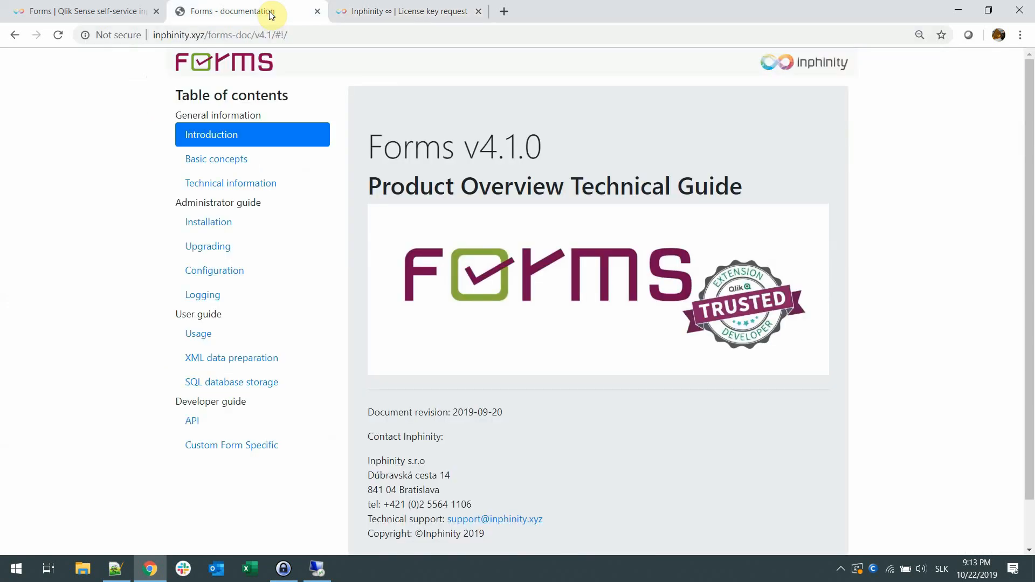
{"action": "left_click", "coordinate": [227, 279]}
{"action": "scroll", "coordinate": [440, 277], "scroll_direction": "down", "scroll_amount": 5}
{"action": "scroll", "coordinate": [439, 277], "scroll_direction": "down", "scroll_amount": 15}
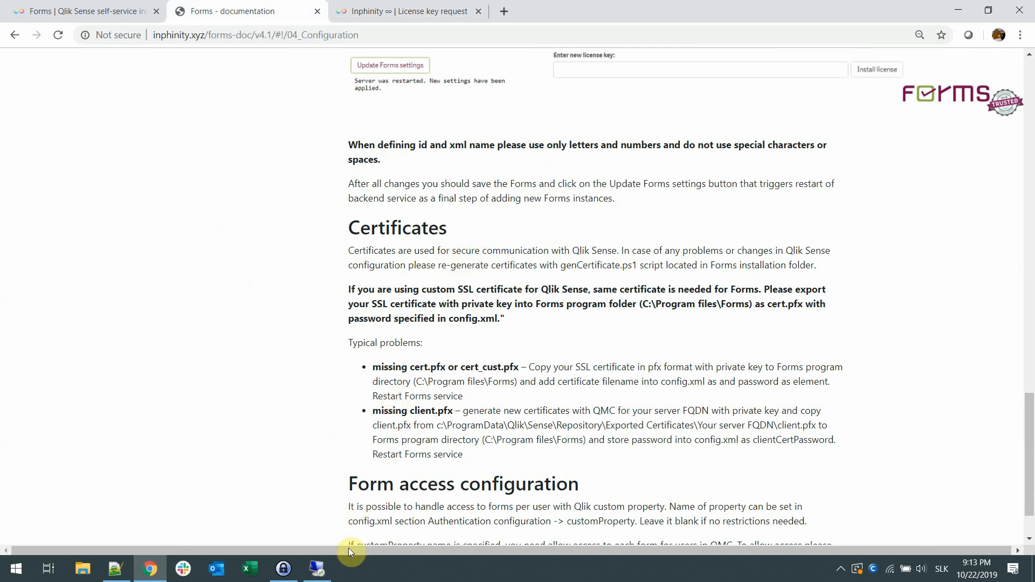
- Switch to the Qlik Sense hub on the remote desktop and open Executive Dashboard's Account Receivable Analysis sheet for editing
{"action": "left_click", "coordinate": [330, 569]}
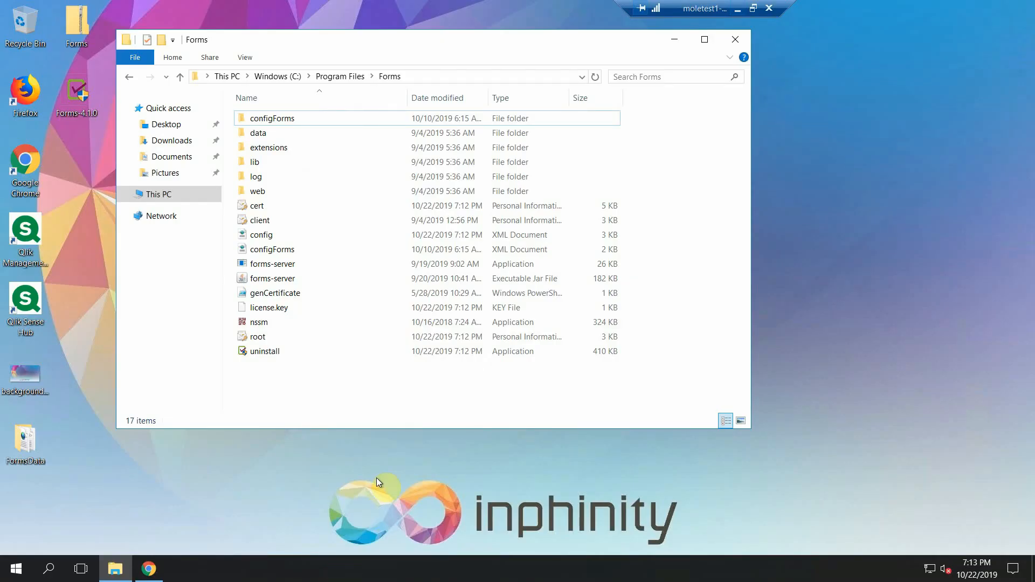
{"action": "left_click", "coordinate": [149, 569]}
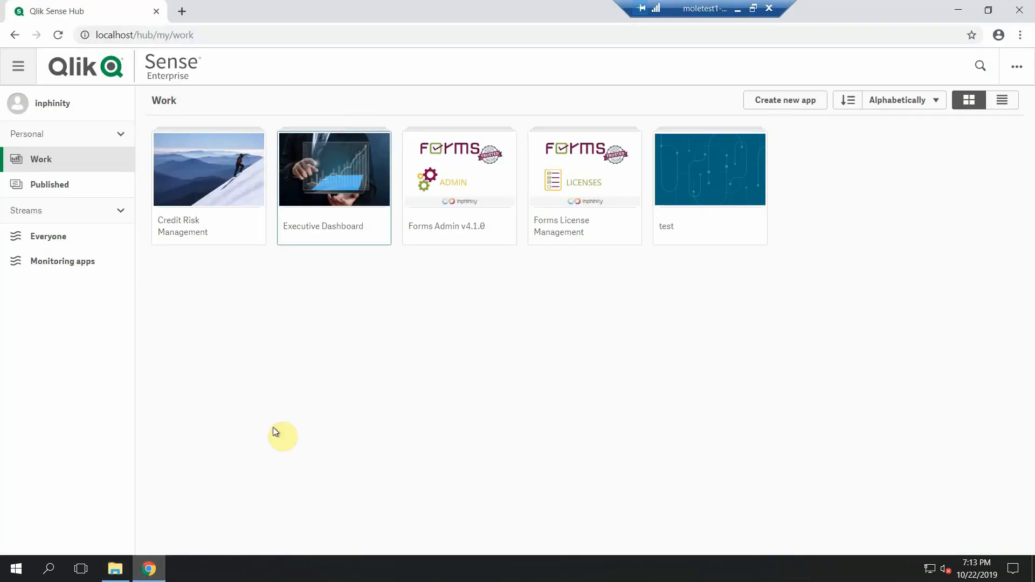
{"action": "left_click", "coordinate": [359, 166]}
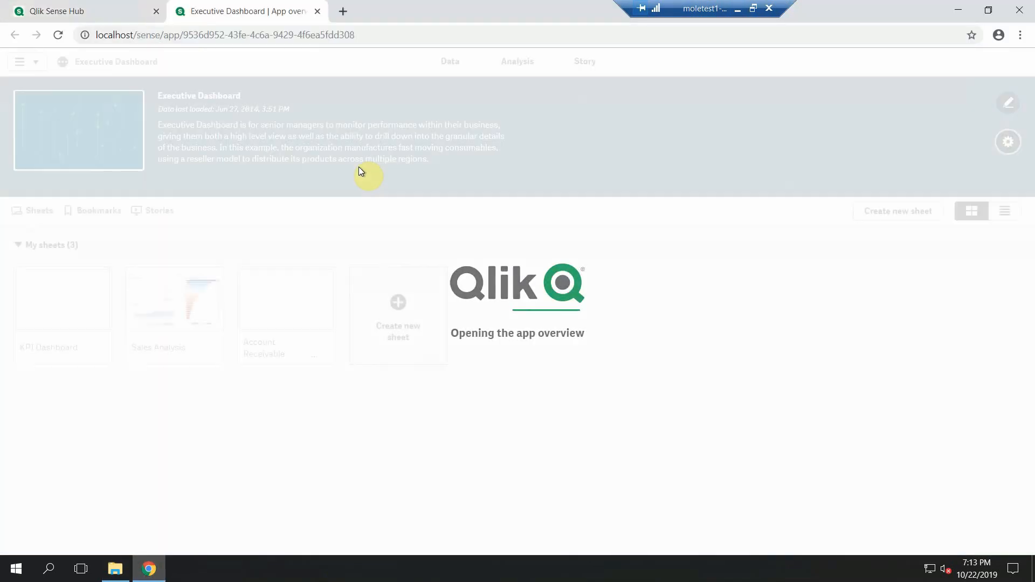
{"action": "left_click", "coordinate": [293, 294]}
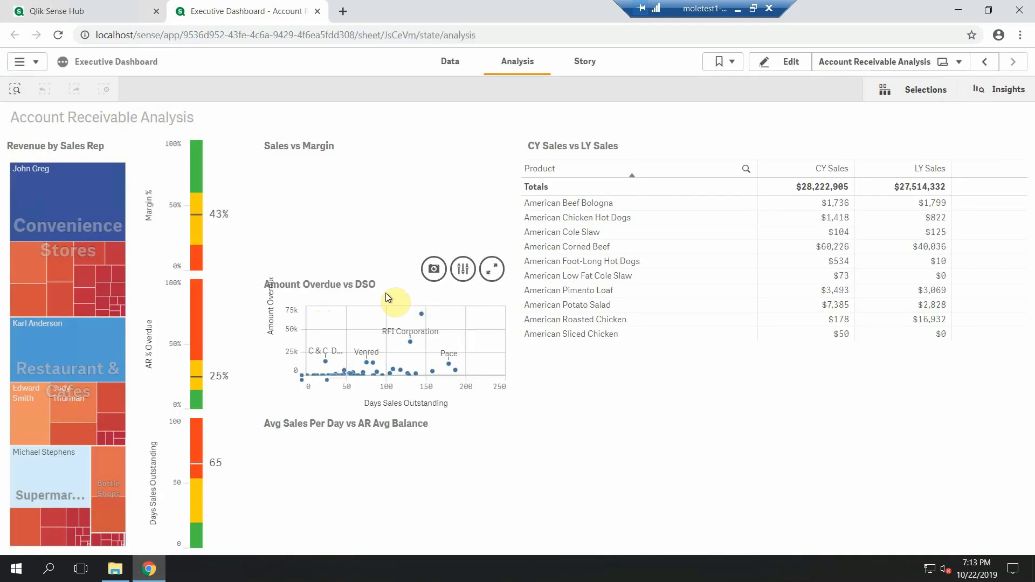
{"action": "left_click", "coordinate": [773, 66]}
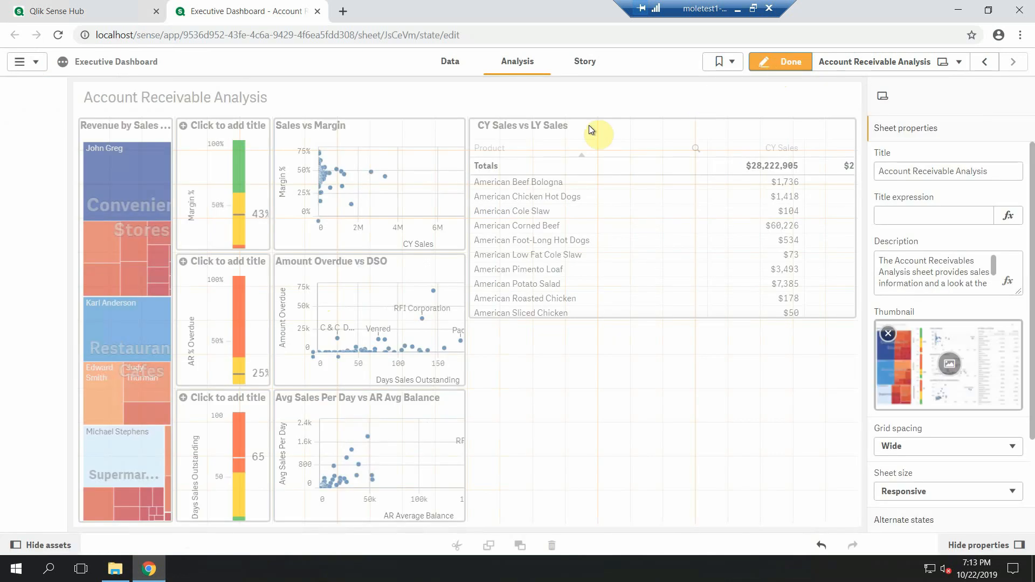
- Find the Forms General extension among the custom objects with "forms" and place it below the CY Sales vs LY Sales table
{"action": "left_click", "coordinate": [54, 232]}
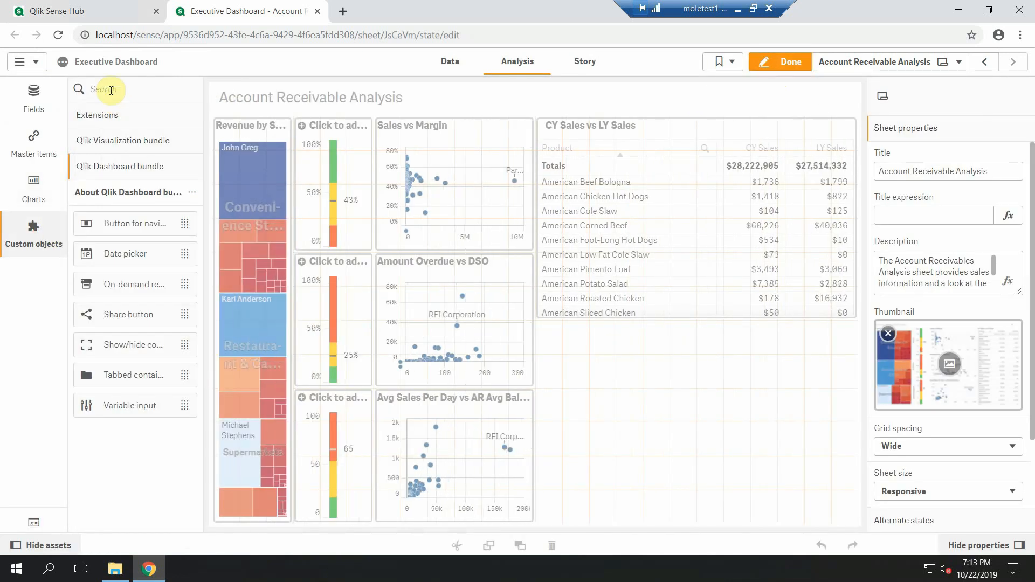
{"action": "left_click", "coordinate": [110, 90]}
{"action": "type", "text": "forms"}
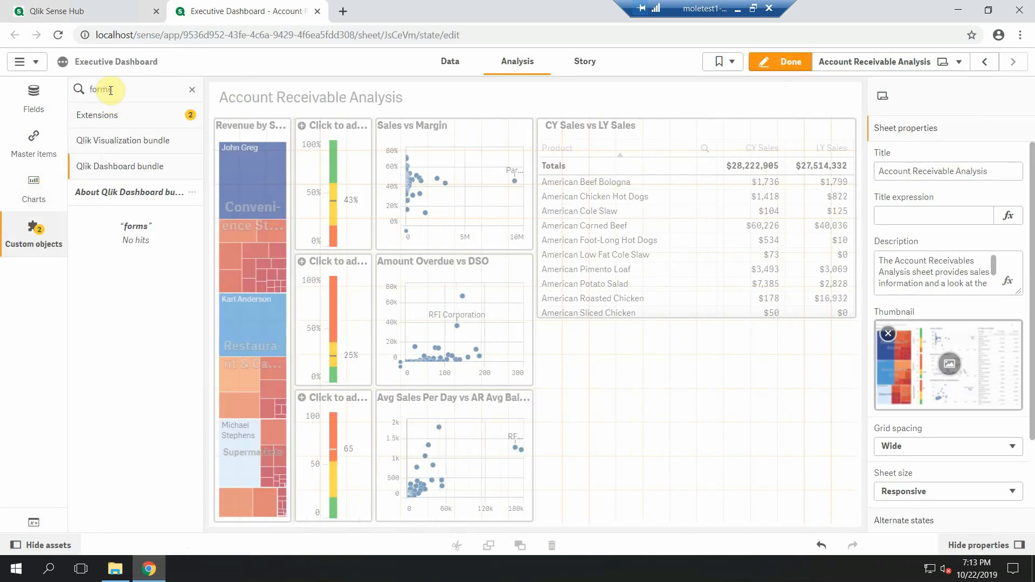
{"action": "left_click", "coordinate": [105, 117]}
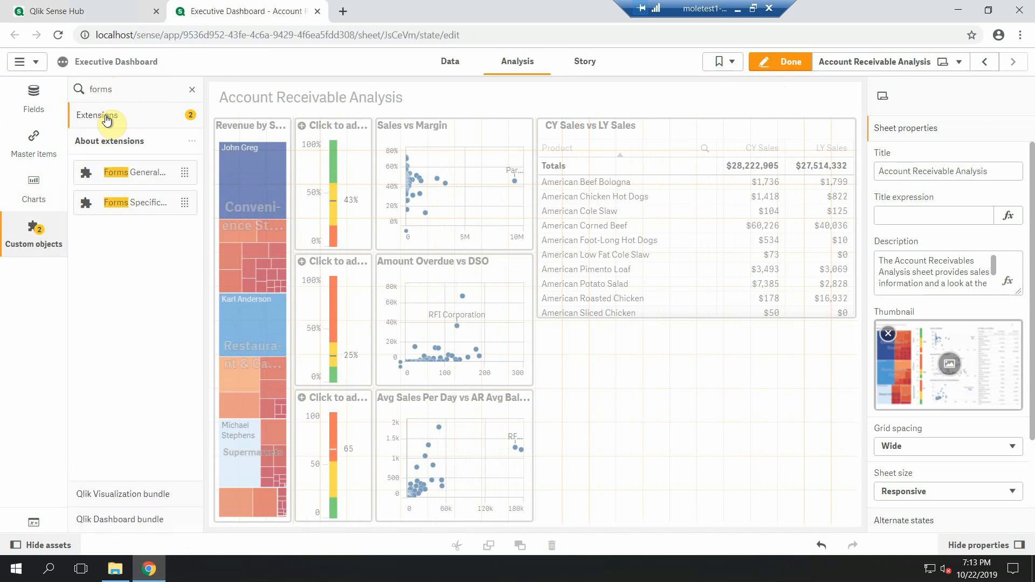
{"action": "left_click_drag", "start_coordinate": [135, 173], "coordinate": [649, 400]}
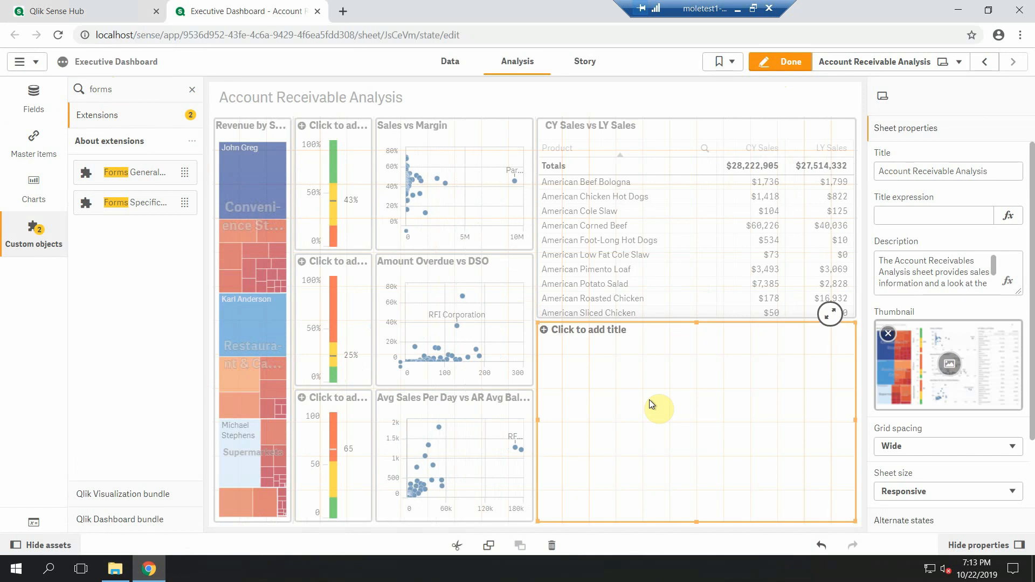
- Add Product as the dimension of the new Forms General object
{"action": "left_click", "coordinate": [683, 447]}
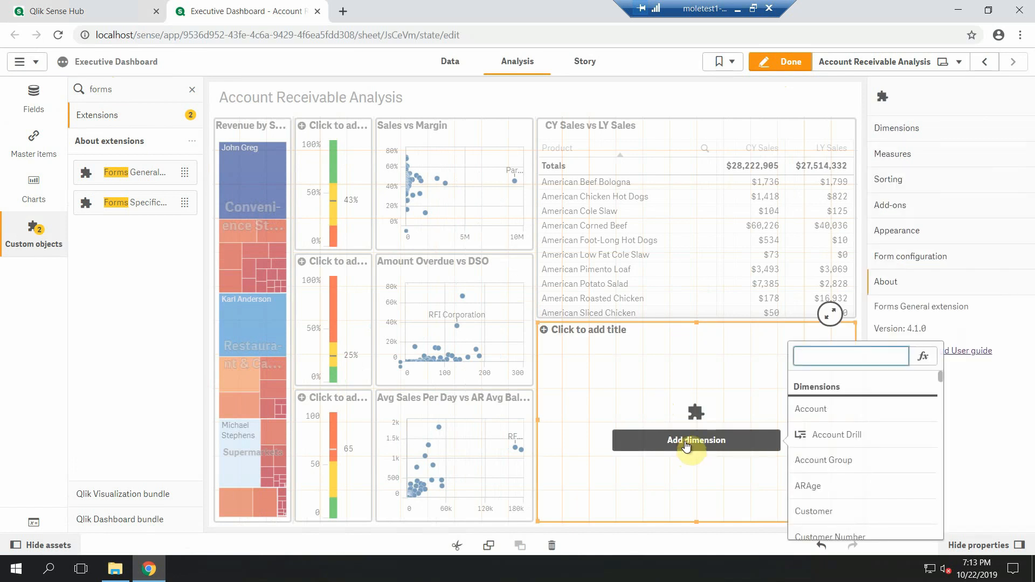
{"action": "type", "text": "produc"}
{"action": "left_click", "coordinate": [817, 414]}
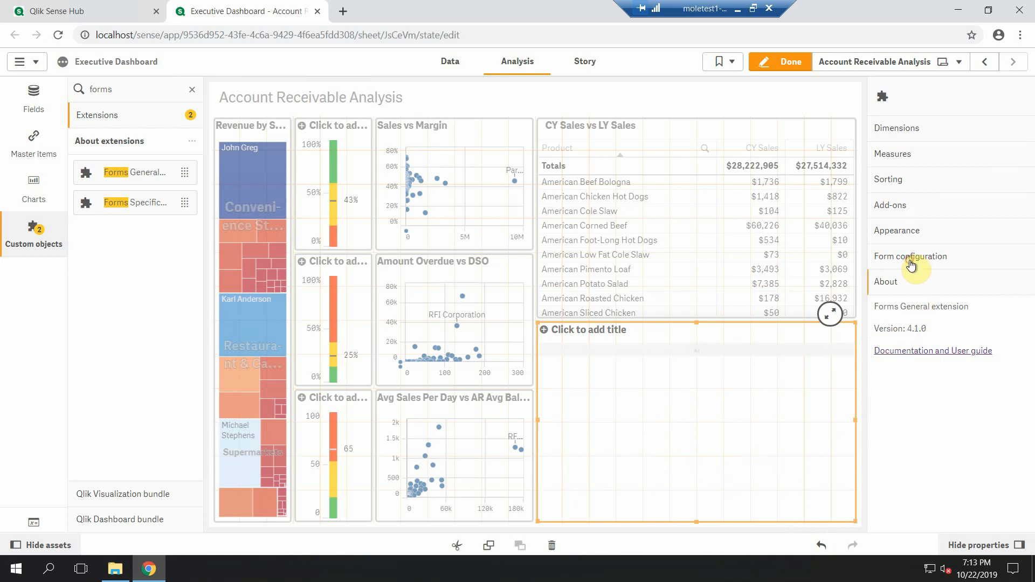
- Configure an input column in the form with the column name "note" and the label "note"
{"action": "left_click", "coordinate": [911, 262]}
{"action": "left_click", "coordinate": [917, 377]}
{"action": "left_click", "coordinate": [917, 420]}
{"action": "type", "text": "note"}
{"action": "left_click", "coordinate": [907, 462]}
{"action": "type", "text": "note"}
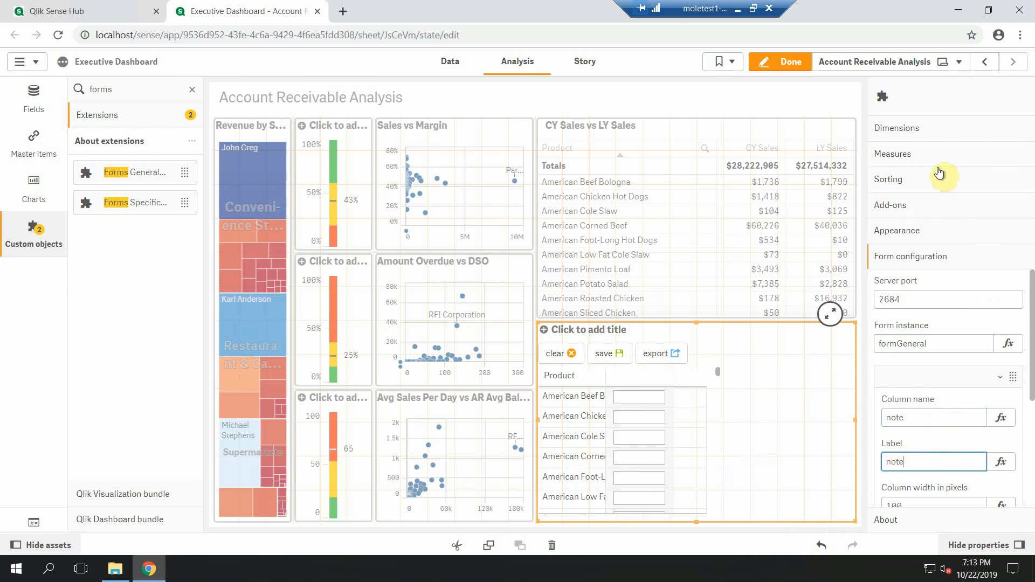
- Set the column width of the form's Product dimension to 250 pixels
{"action": "left_click", "coordinate": [927, 135]}
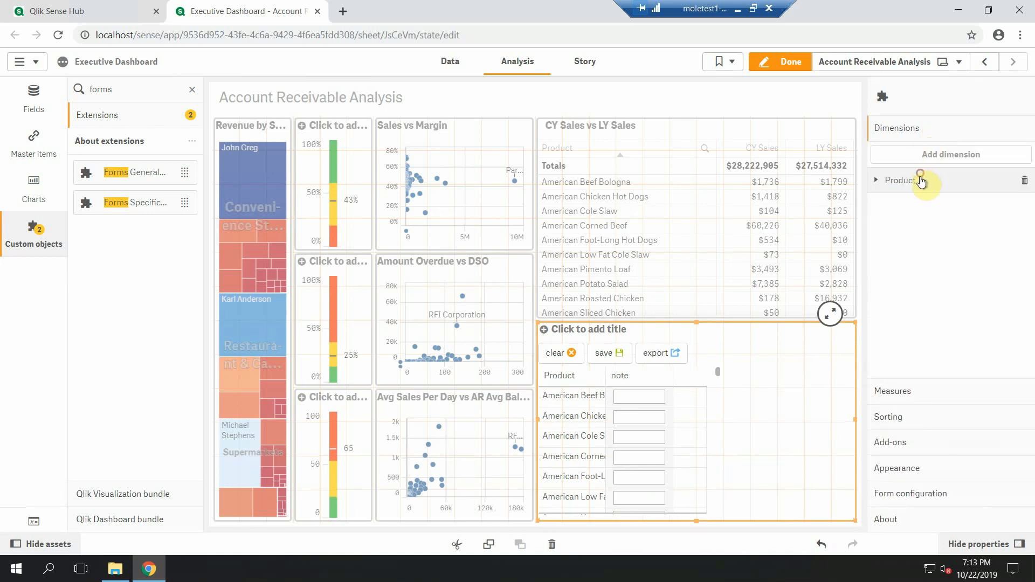
{"action": "left_click", "coordinate": [920, 179]}
{"action": "left_click", "coordinate": [880, 347]}
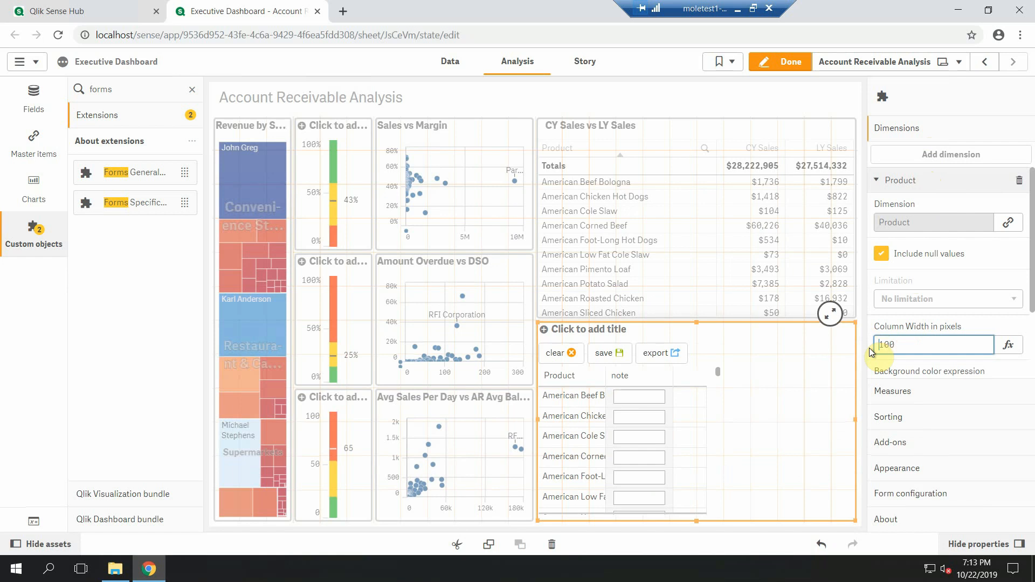
{"action": "type", "text": "250"}
{"action": "key", "text": "Return"}
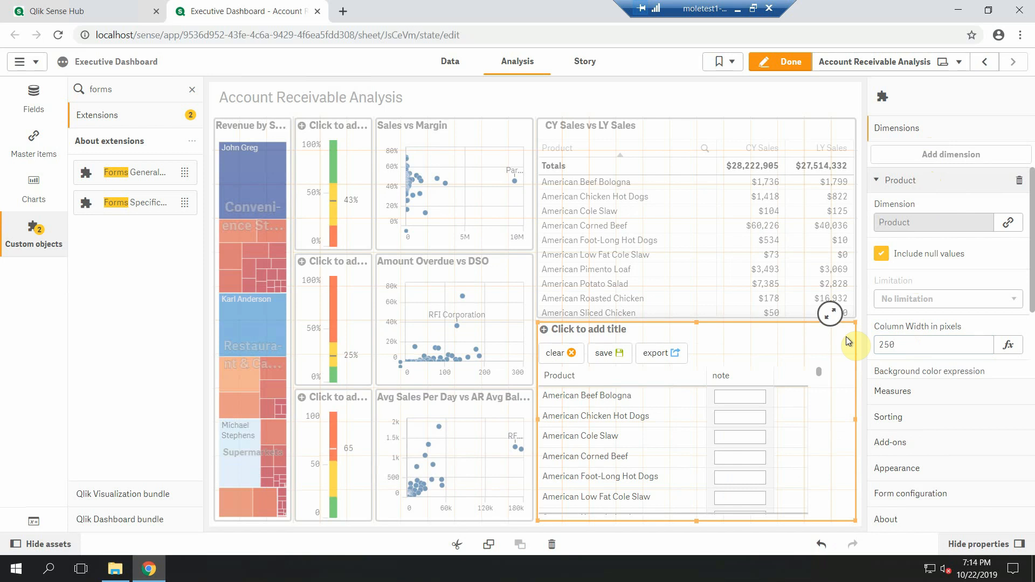
- Finish editing the sheet, then test the form by entering "qwdqdq" as the American Beef Bologna note and clearing the entry
{"action": "left_click", "coordinate": [784, 63]}
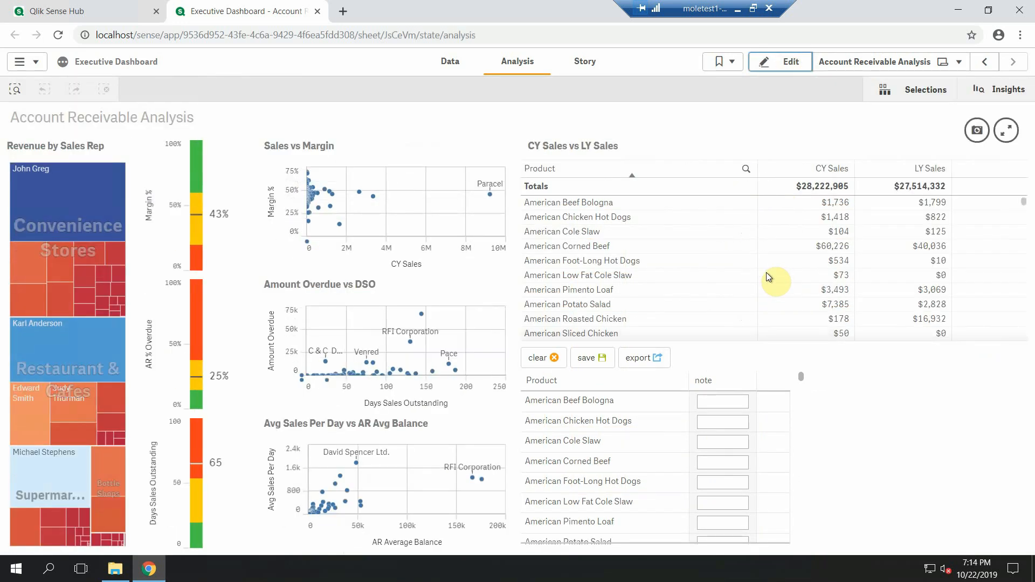
{"action": "left_click", "coordinate": [728, 401]}
{"action": "type", "text": "qwdqdq"}
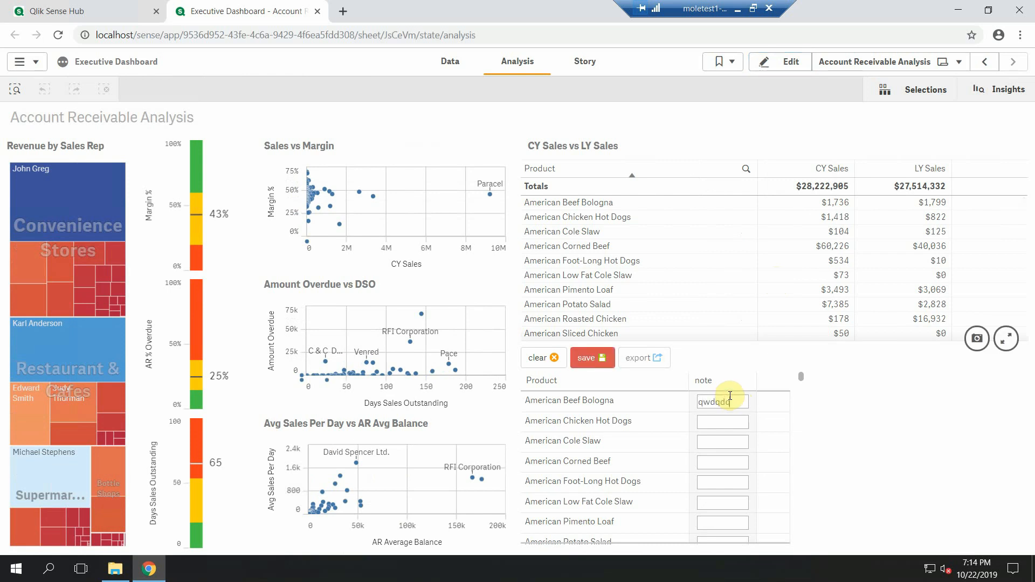
{"action": "left_click", "coordinate": [546, 363]}
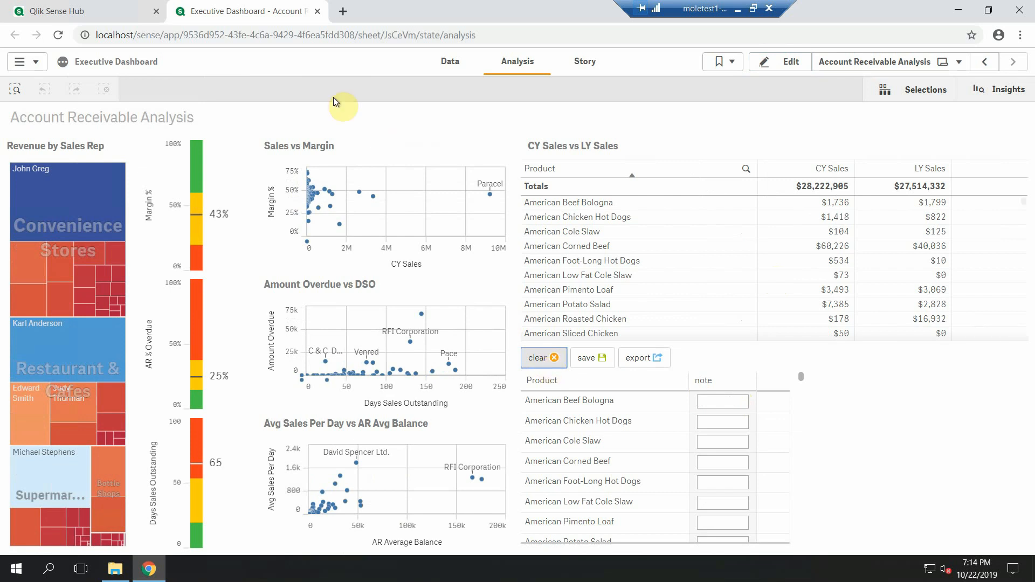
- Open the Forms configuration sheet of the Forms Admin v4.1.0 app from the hub to review the form instances
{"action": "left_click", "coordinate": [80, 10]}
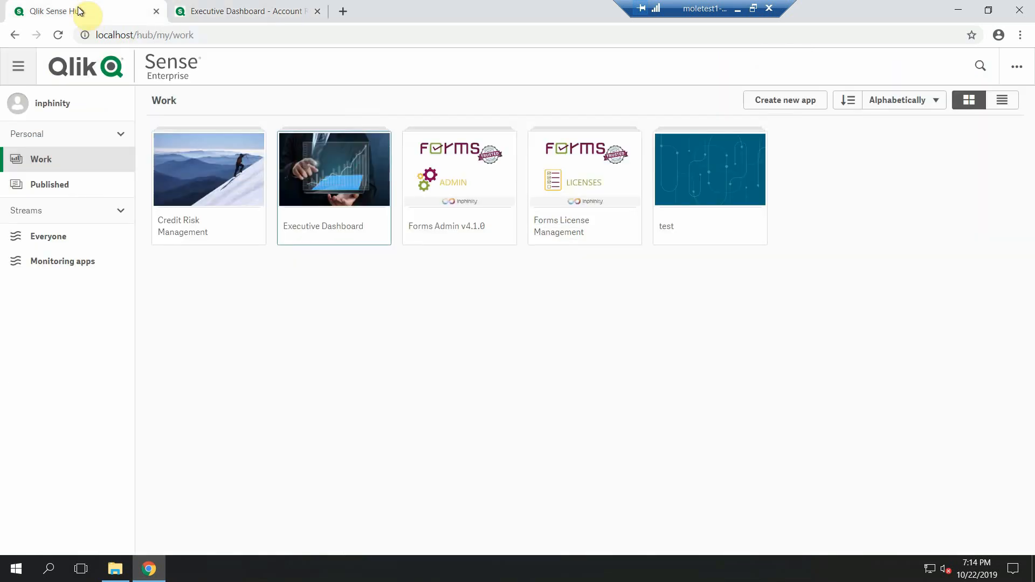
{"action": "left_click", "coordinate": [452, 173]}
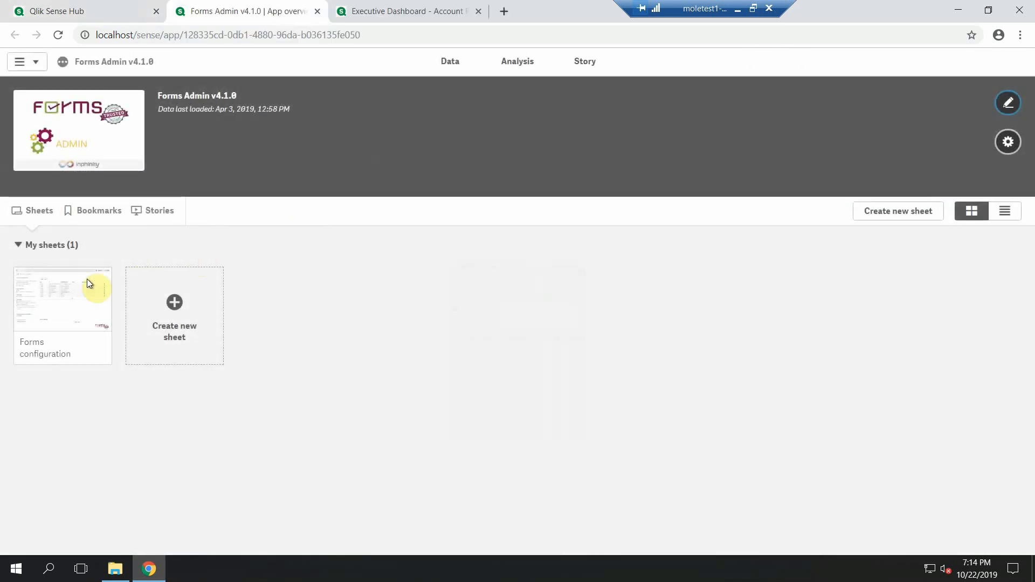
{"action": "left_click", "coordinate": [84, 285]}
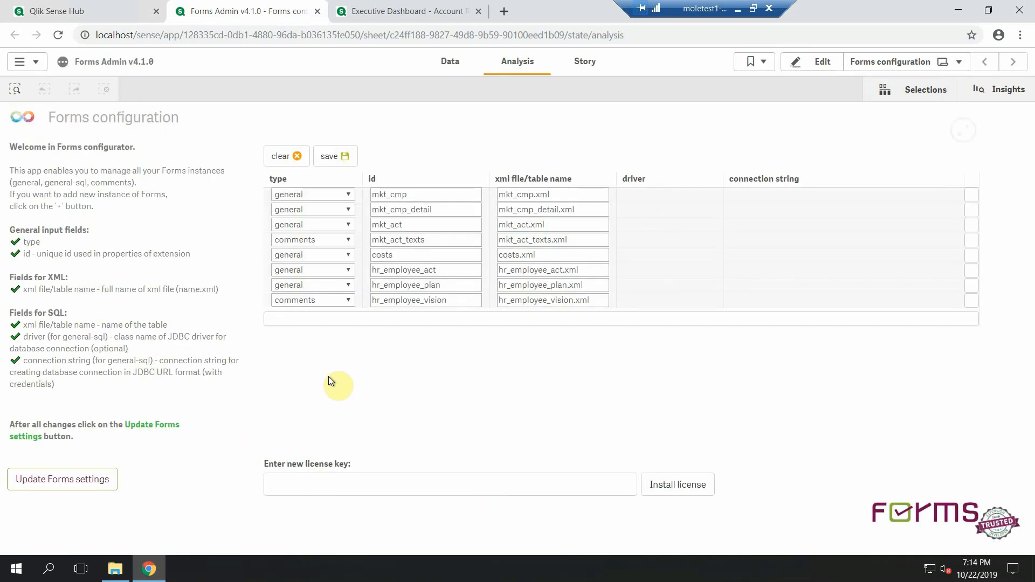
- Return to the Executive Dashboard sheet, enter the note "enjoy" for American Beef Bologna and save the form
{"action": "left_click", "coordinate": [407, 12]}
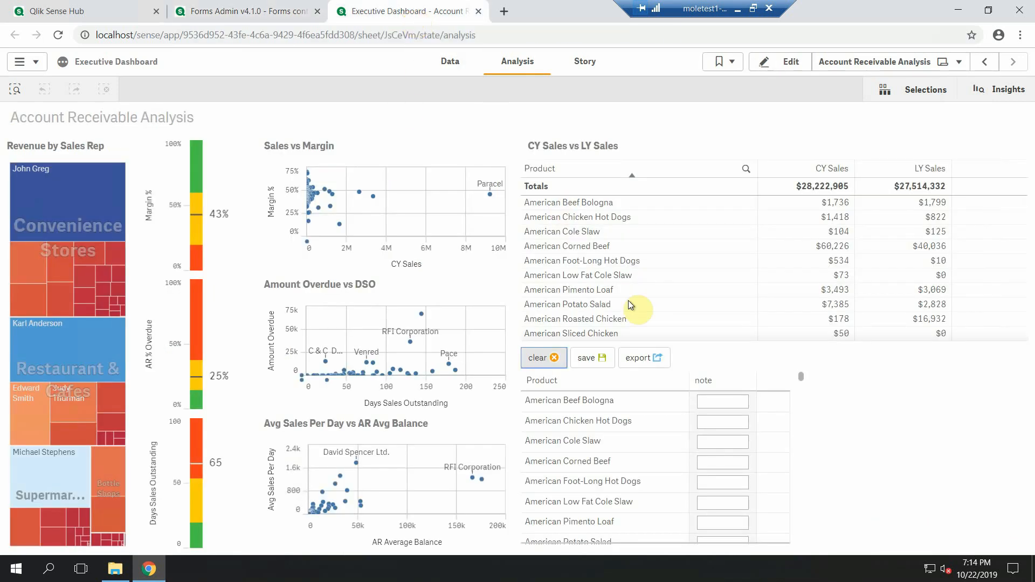
{"action": "type", "text": "enjoy"}
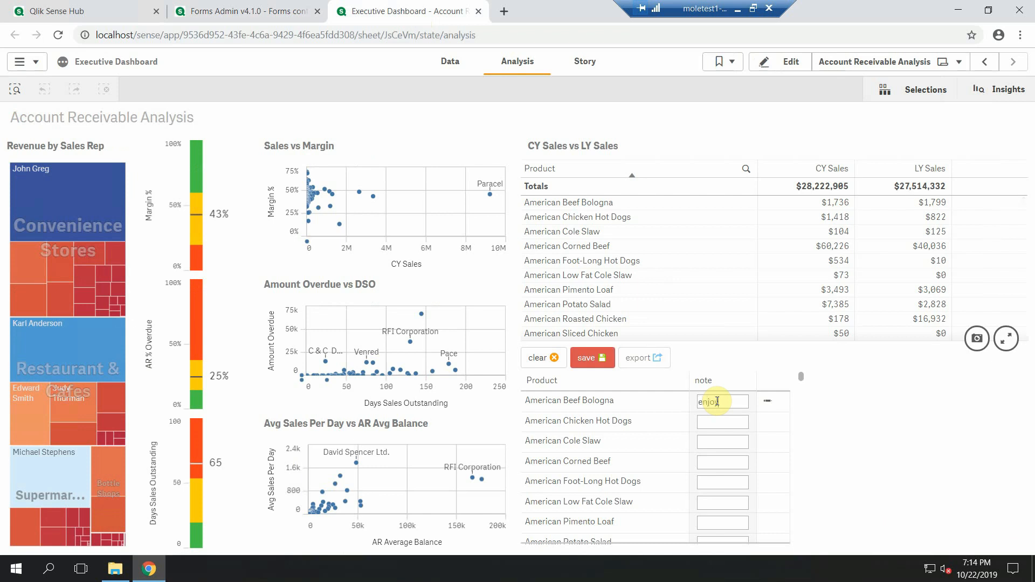
{"action": "left_click", "coordinate": [596, 360]}
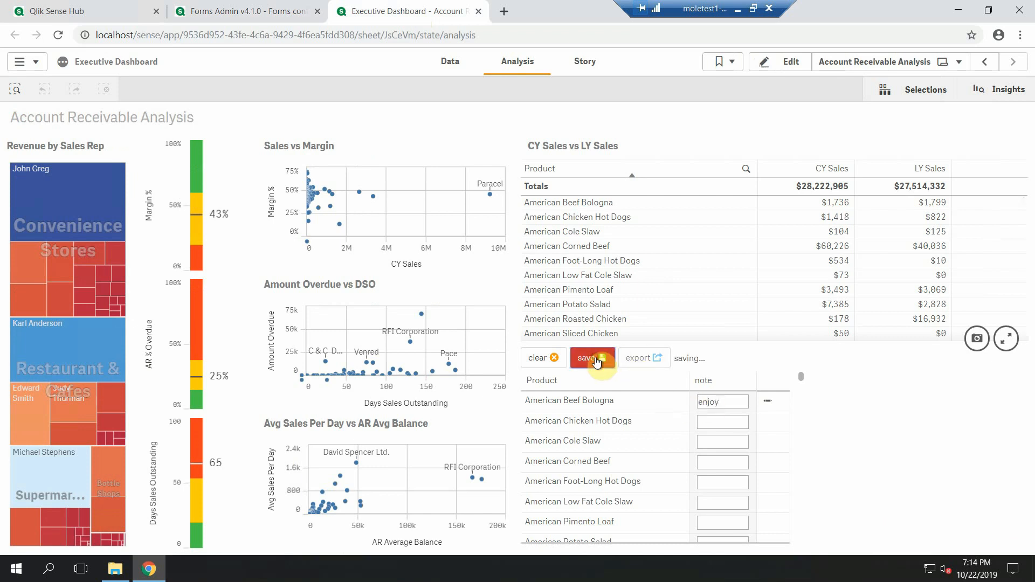